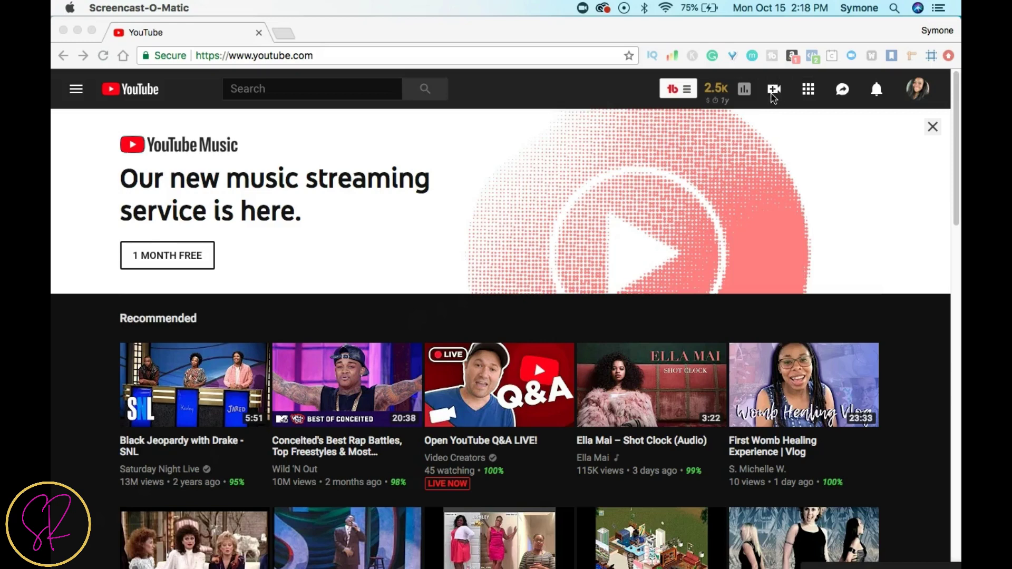
# Choose Upload video from the Create menu and bring up the visibility choices
pyautogui.click(775, 96)
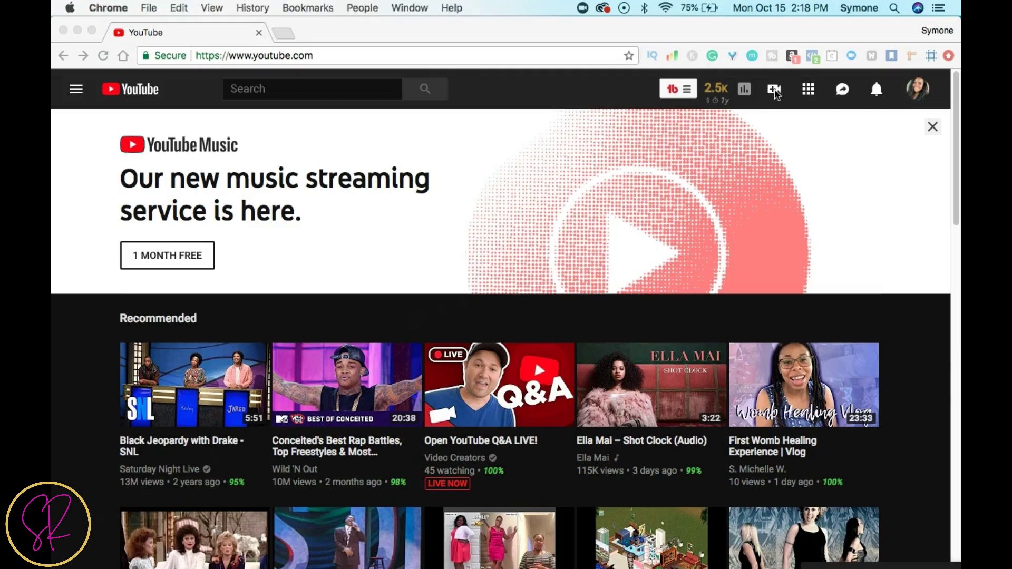
pyautogui.click(775, 93)
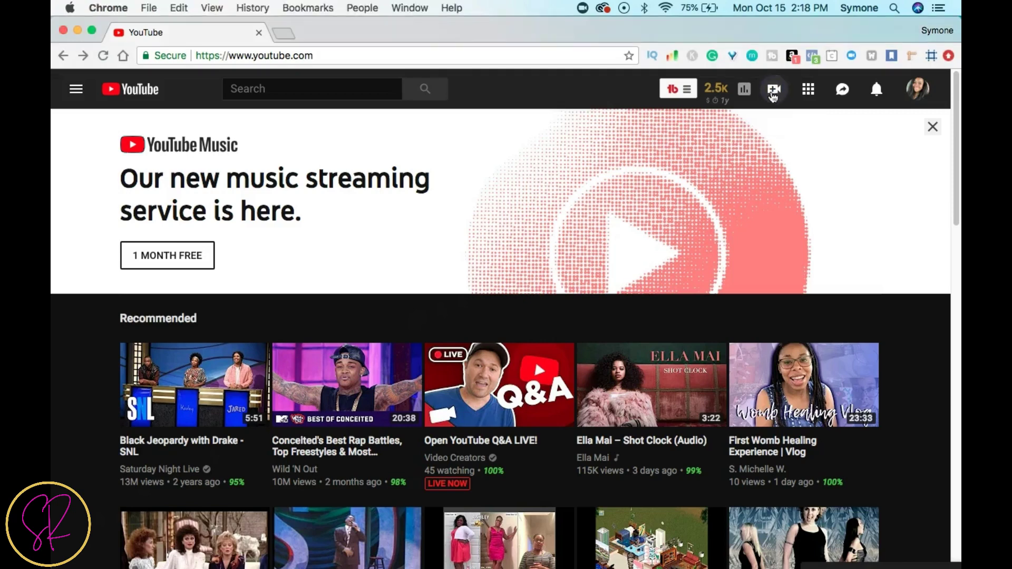
pyautogui.click(774, 94)
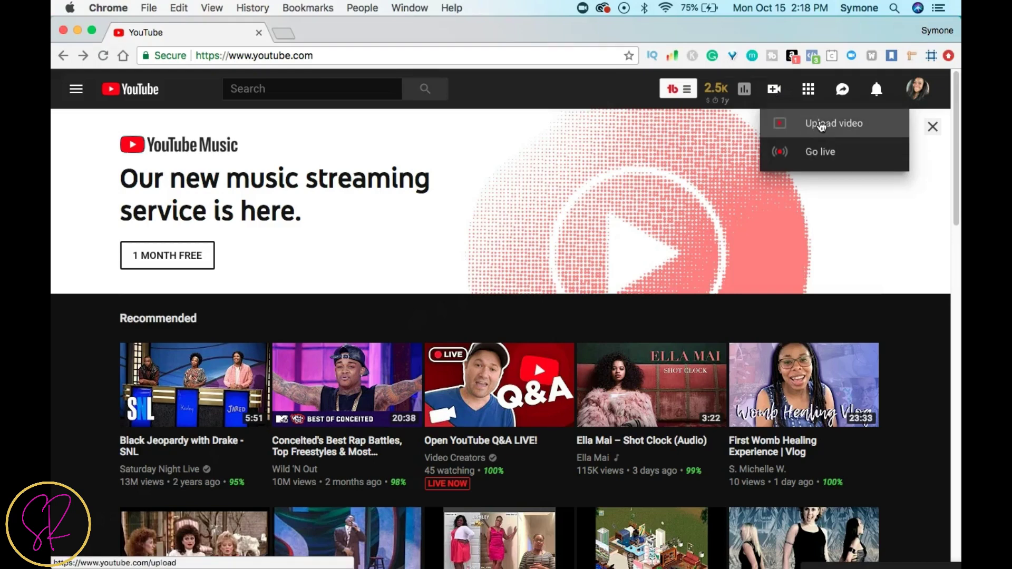
pyautogui.click(821, 125)
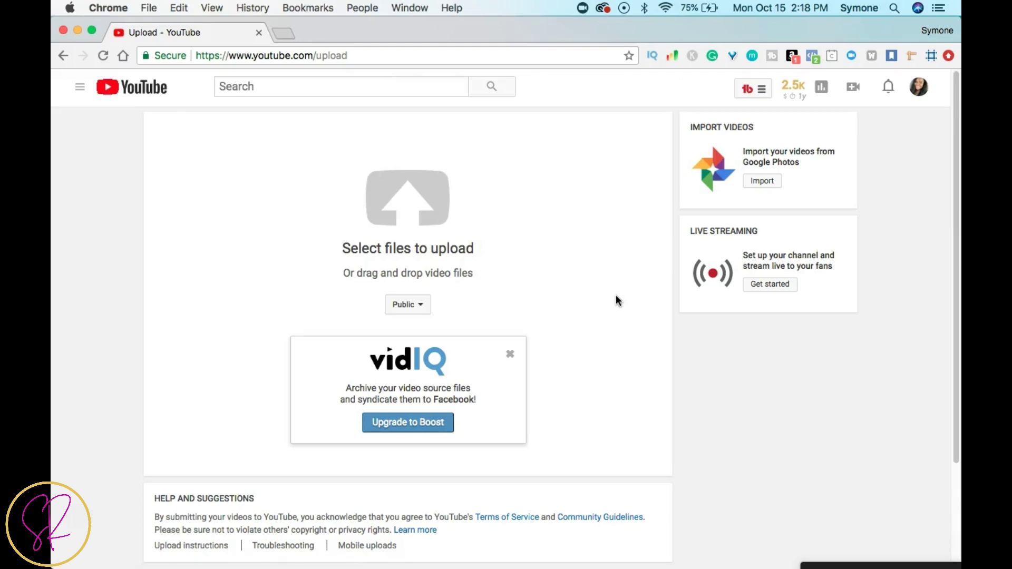
pyautogui.click(422, 307)
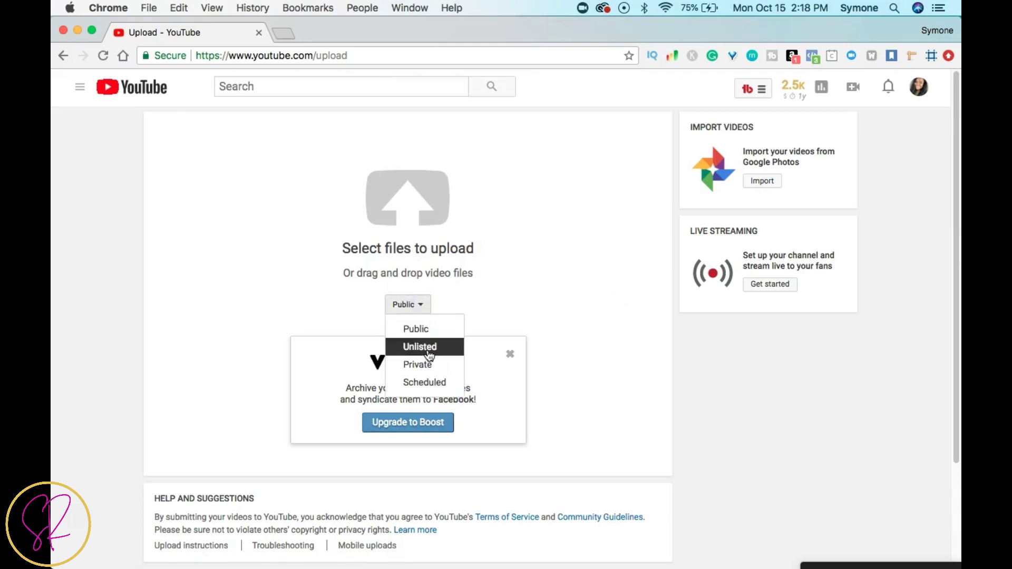
# Make the upload Private and upload Recording #10.mp4 from the Videos folder
pyautogui.click(427, 375)
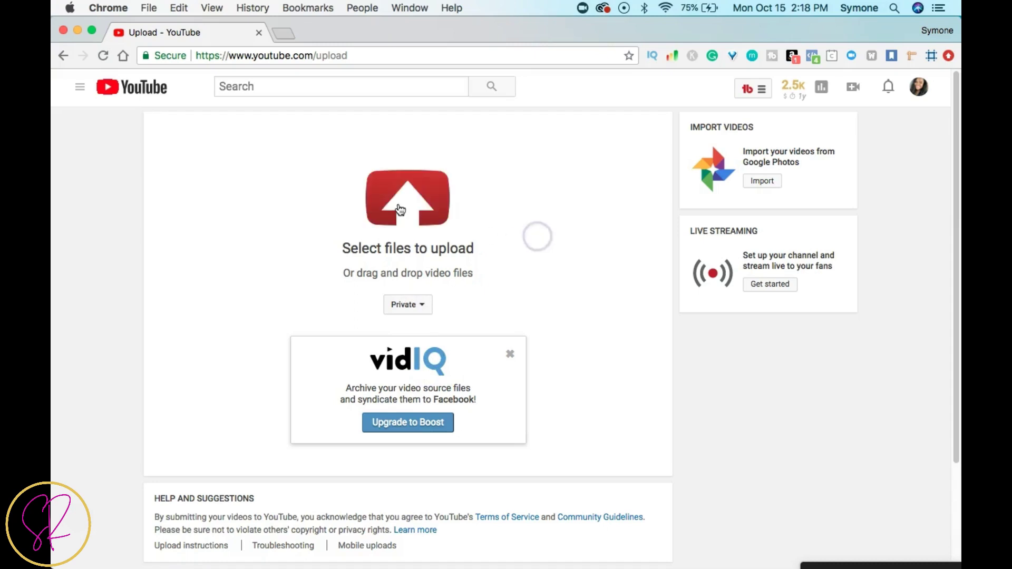
pyautogui.click(399, 207)
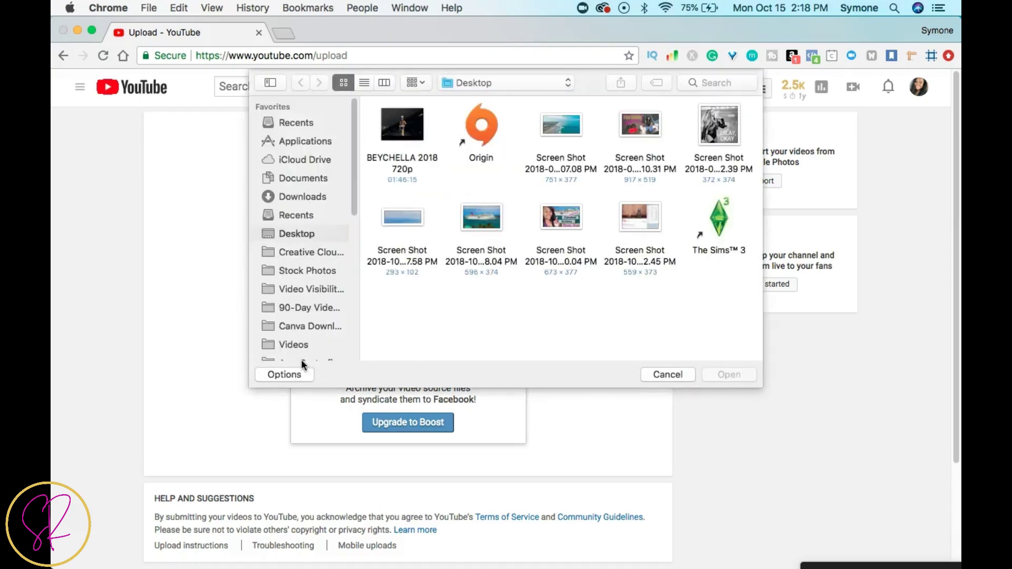
pyautogui.click(302, 345)
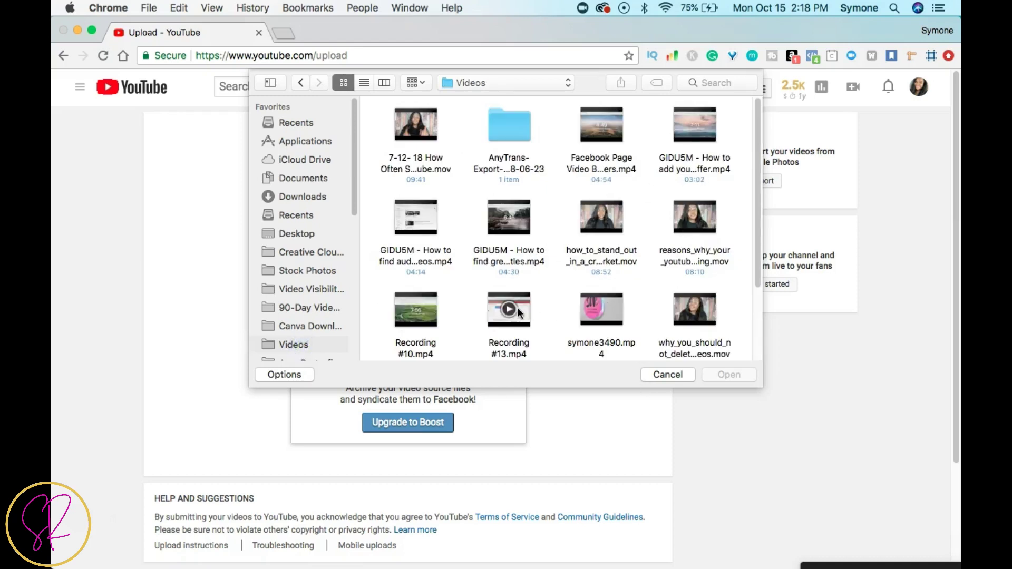
pyautogui.click(429, 309)
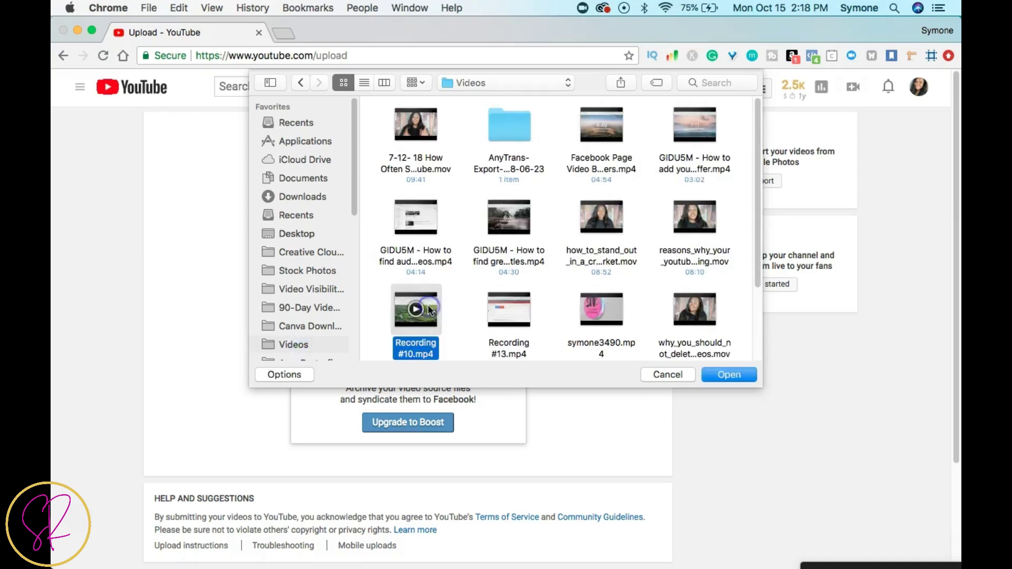
pyautogui.click(730, 374)
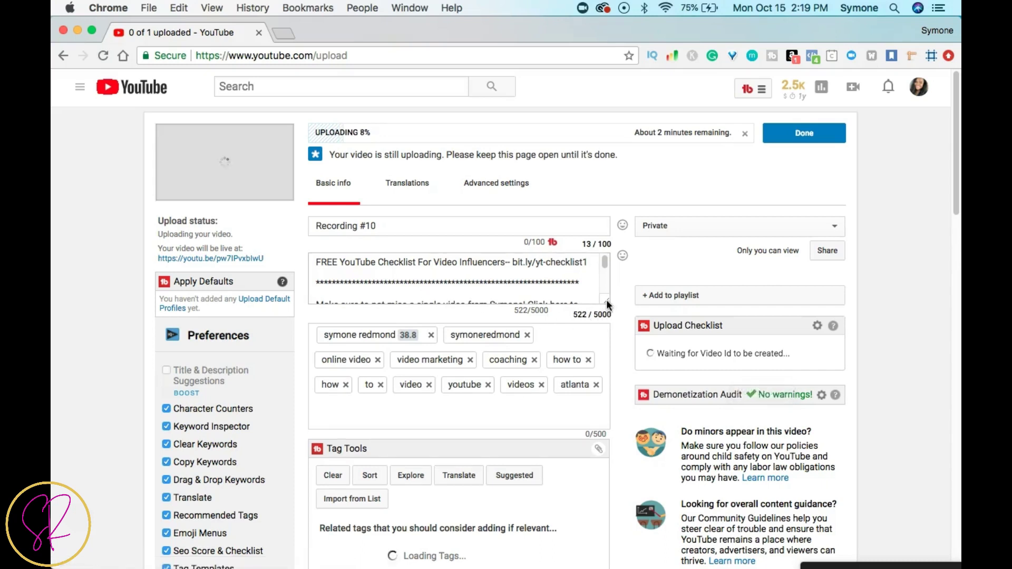
# Enlarge the description box, select all the prefilled text and delete it
pyautogui.moveTo(609, 302); pyautogui.dragTo(609, 447)
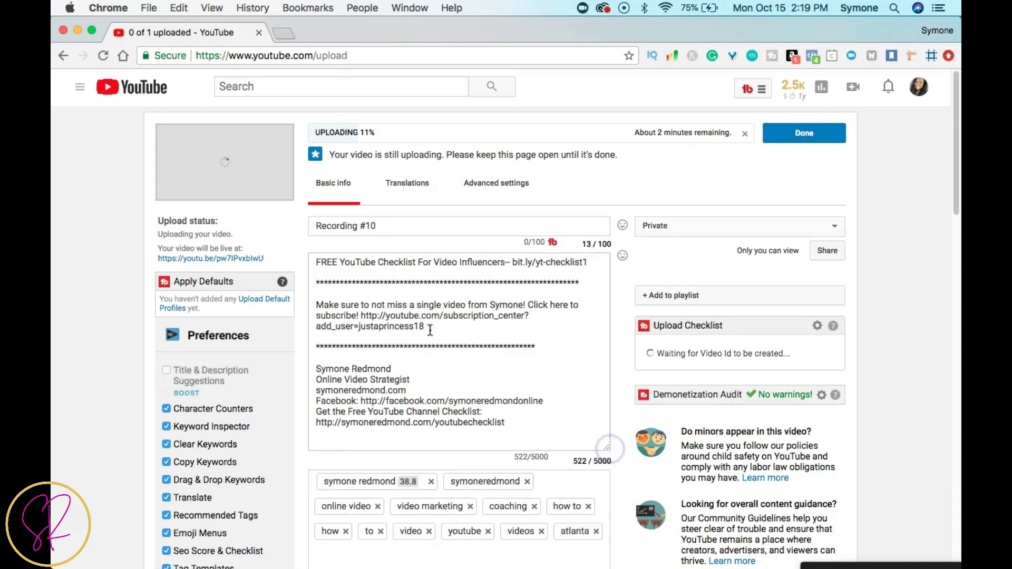
pyautogui.click(321, 262)
pyautogui.press('super+a')
pyautogui.click(556, 426)
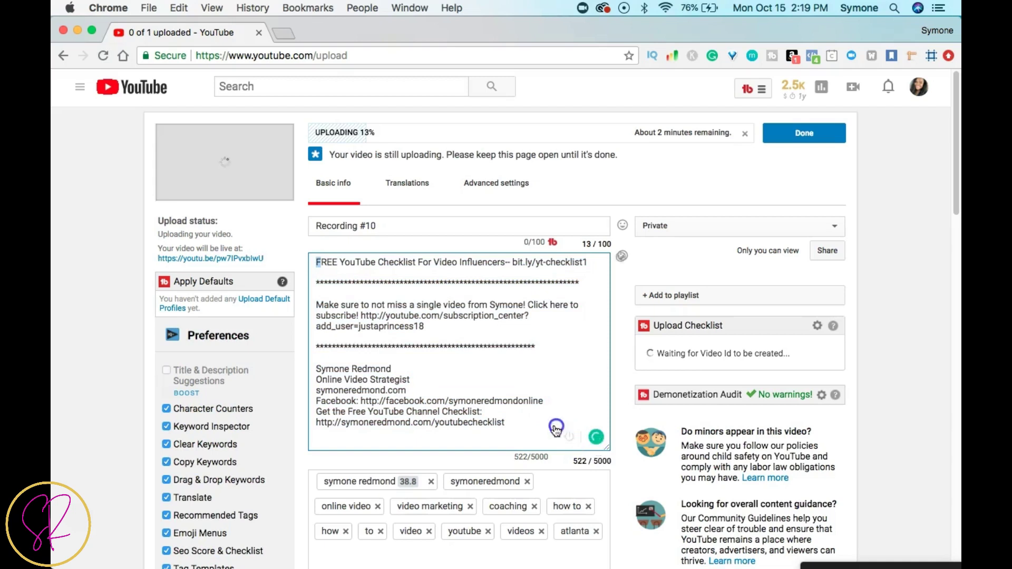
pyautogui.press('super+a')
pyautogui.moveTo(511, 426); pyautogui.dragTo(305, 260)
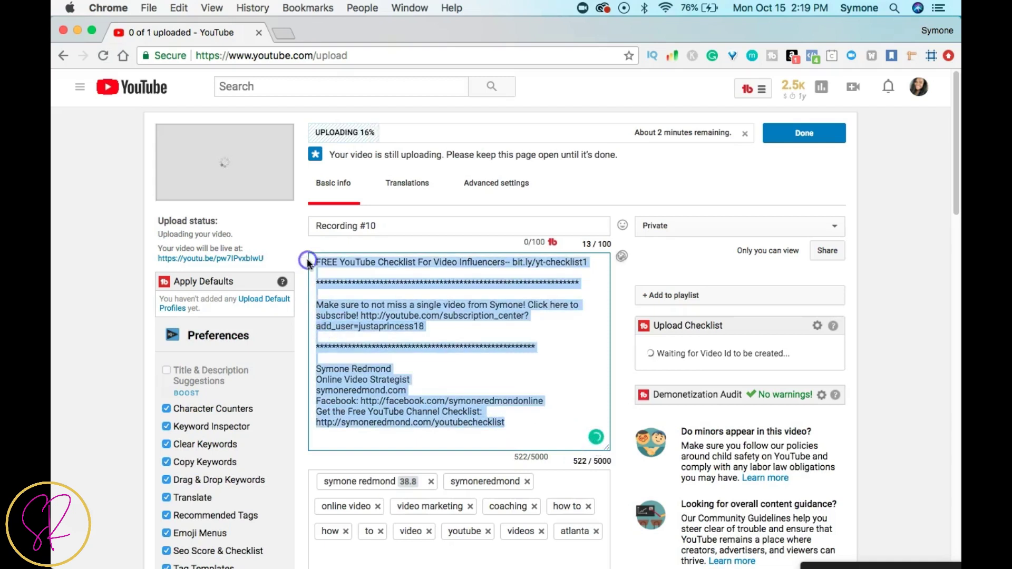
pyautogui.press('BackSpace')
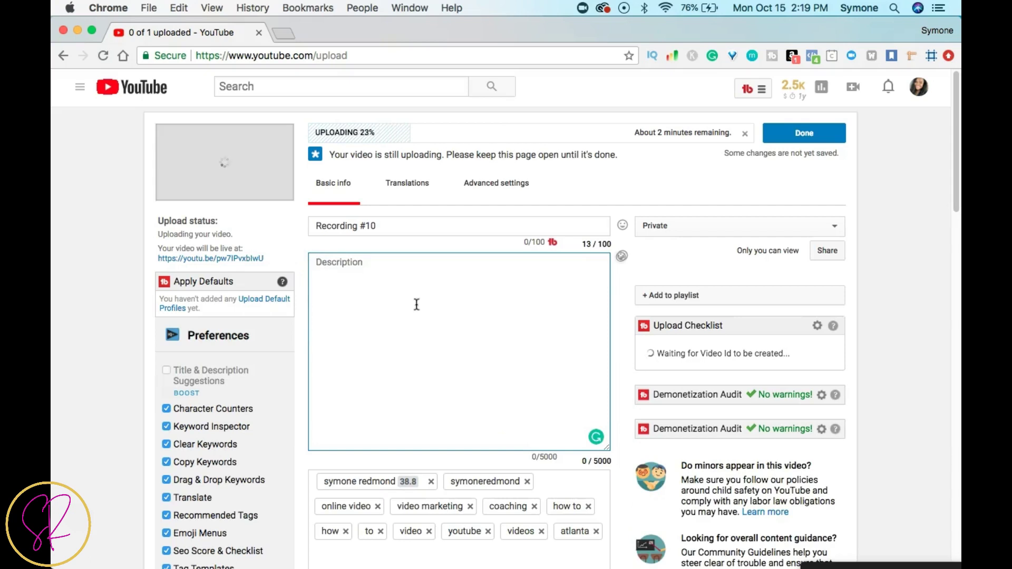
pyautogui.write('http://')
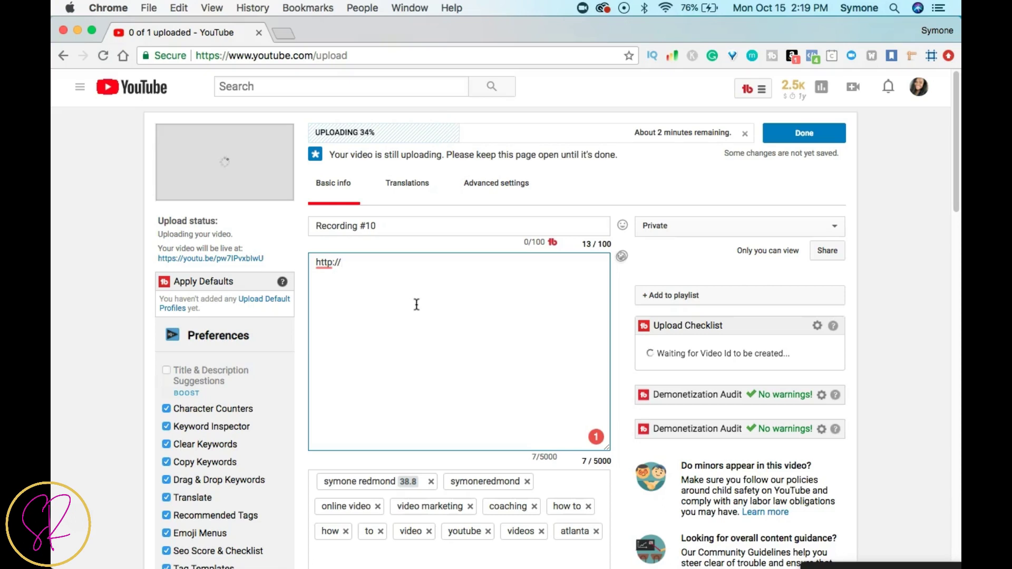
pyautogui.write('symonedre')
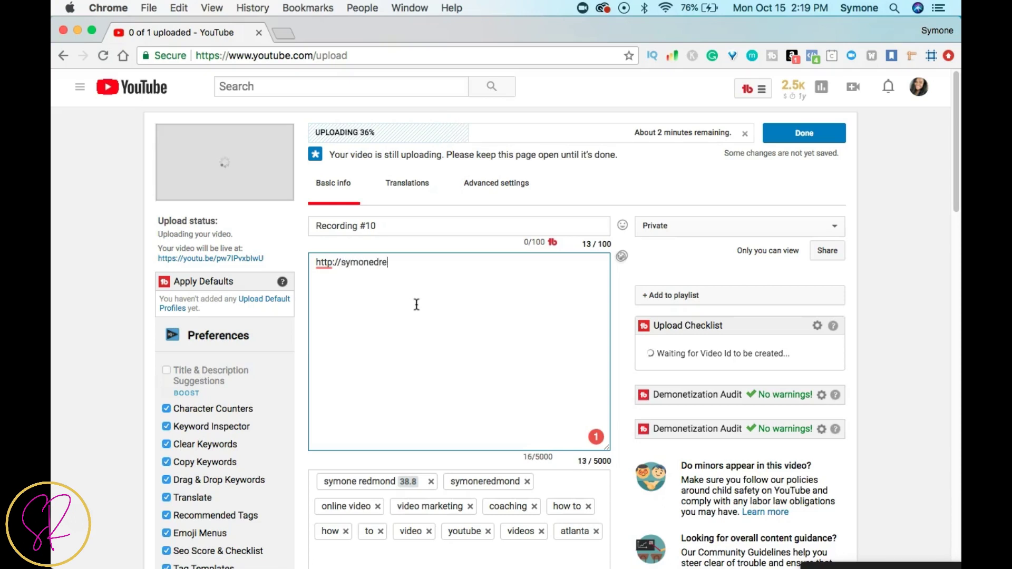
pyautogui.write('dmond.com')
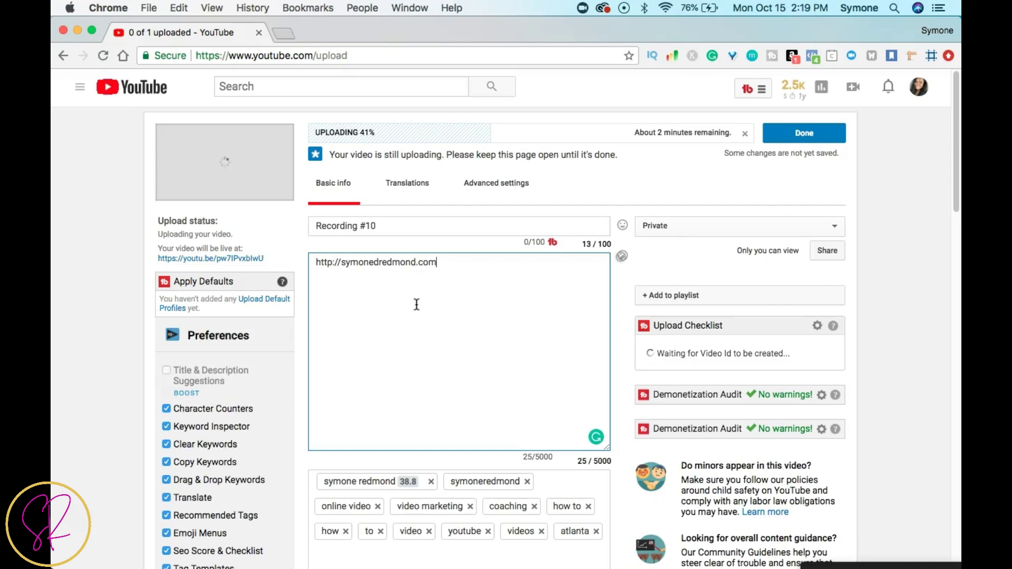
pyautogui.press('Return')
pyautogui.write('http://')
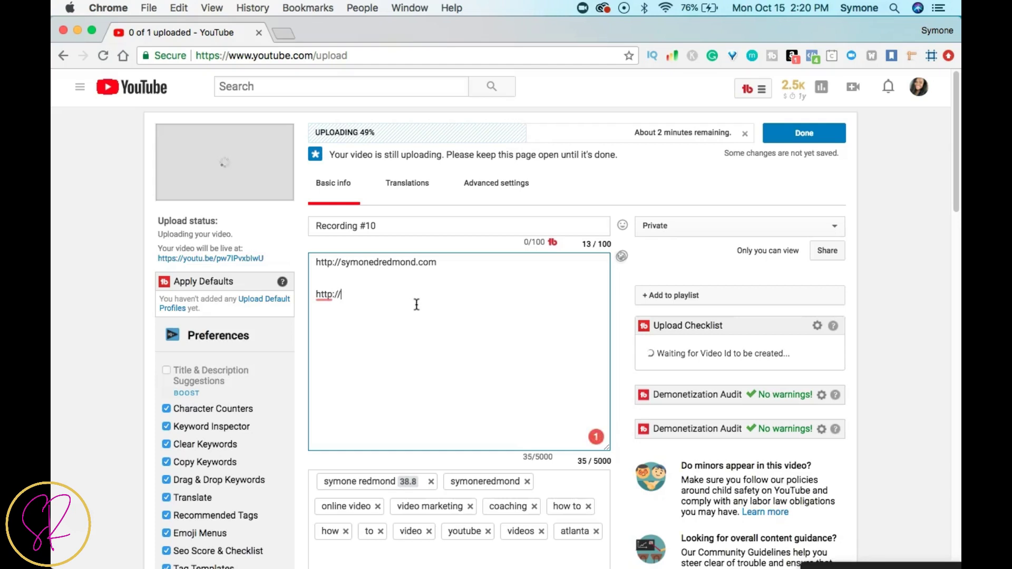
pyautogui.write('symonedredmodn.com')
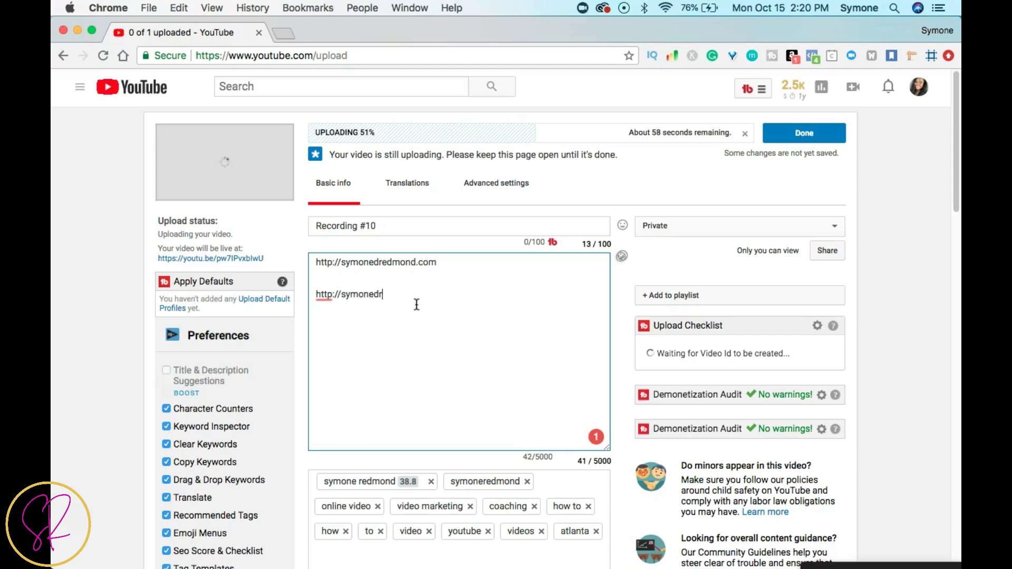
# Correct the typo and finish the checklist link ending in /youtuebechecklist
pyautogui.press('BackSpace')
pyautogui.press('BackSpace')
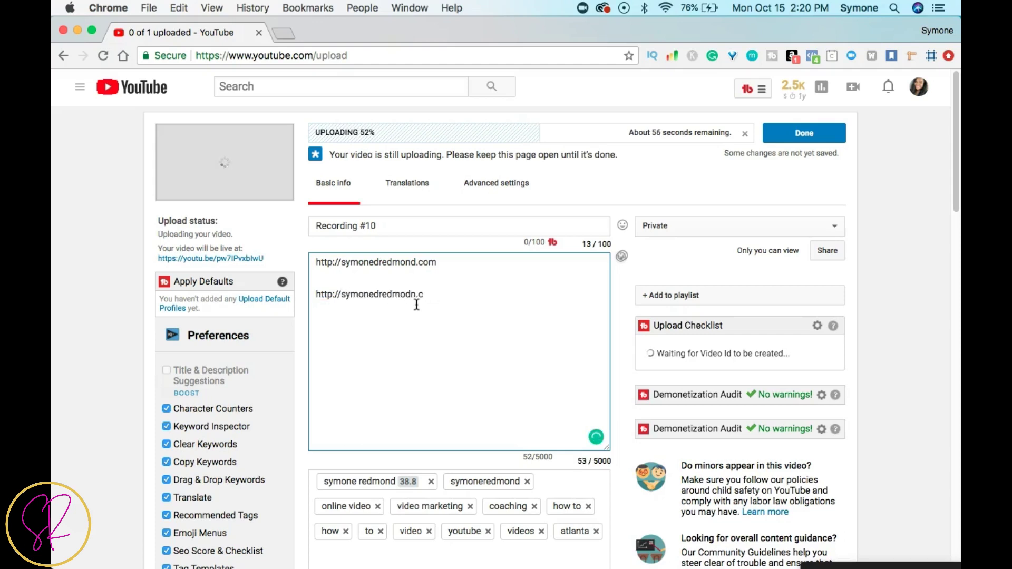
pyautogui.press('BackSpace')
pyautogui.press('BackSpace')
pyautogui.press('BackSpace')
pyautogui.write('nd.com/youtuebeche')
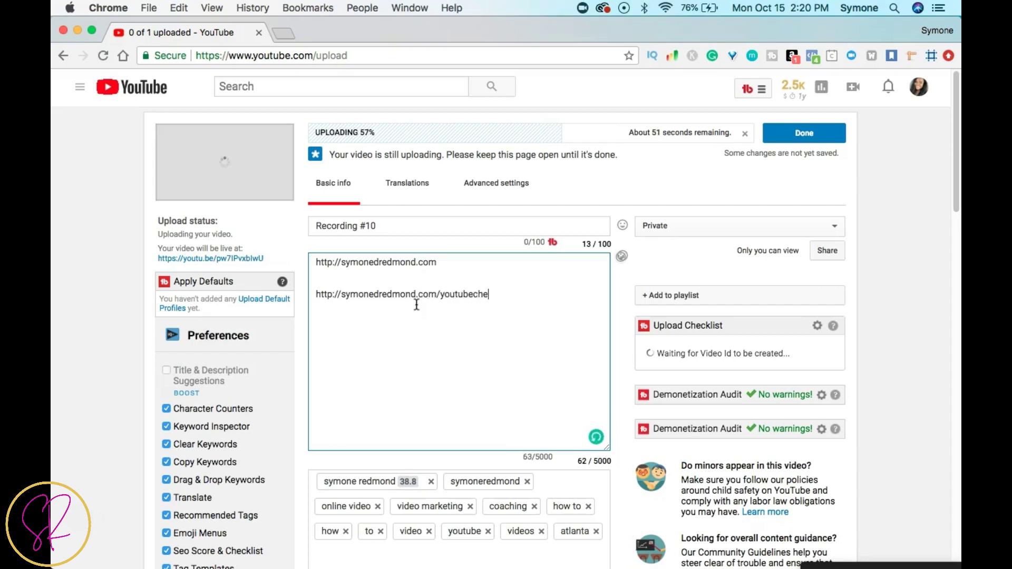
pyautogui.write('cklist')
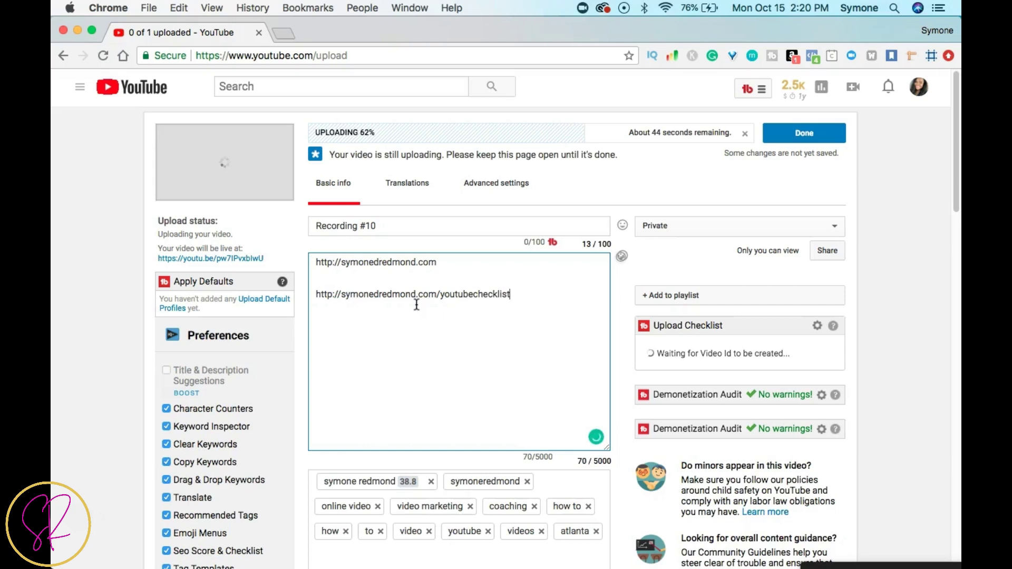
pyautogui.press('Return')
pyautogui.write('http')
pyautogui.write('://sym')
pyautogui.press('BackSpace')
pyautogui.press('BackSpace')
pyautogui.press('BackSpace')
pyautogui.press('BackSpace')
pyautogui.press('BackSpace')
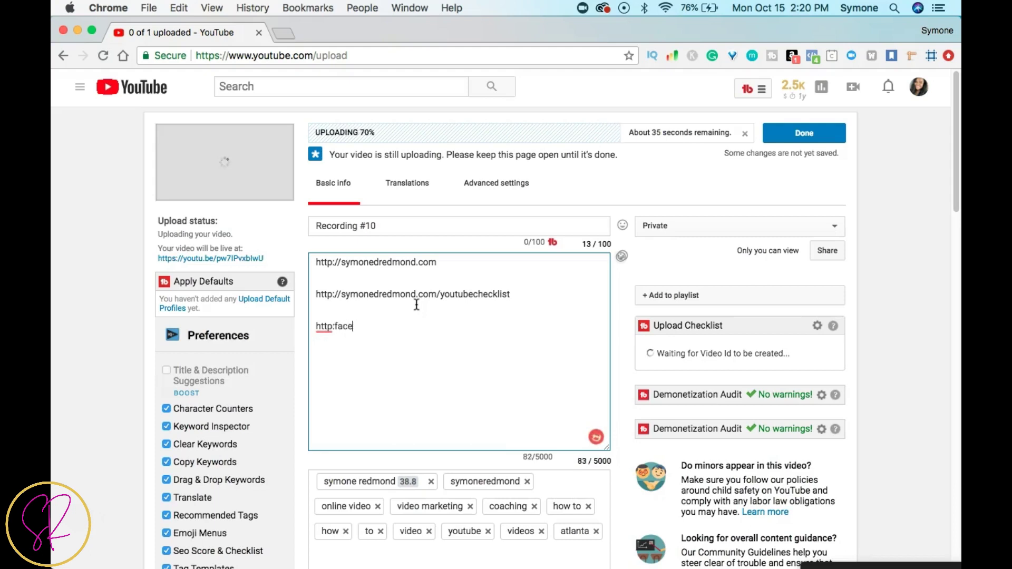
pyautogui.write('/facebook.com')
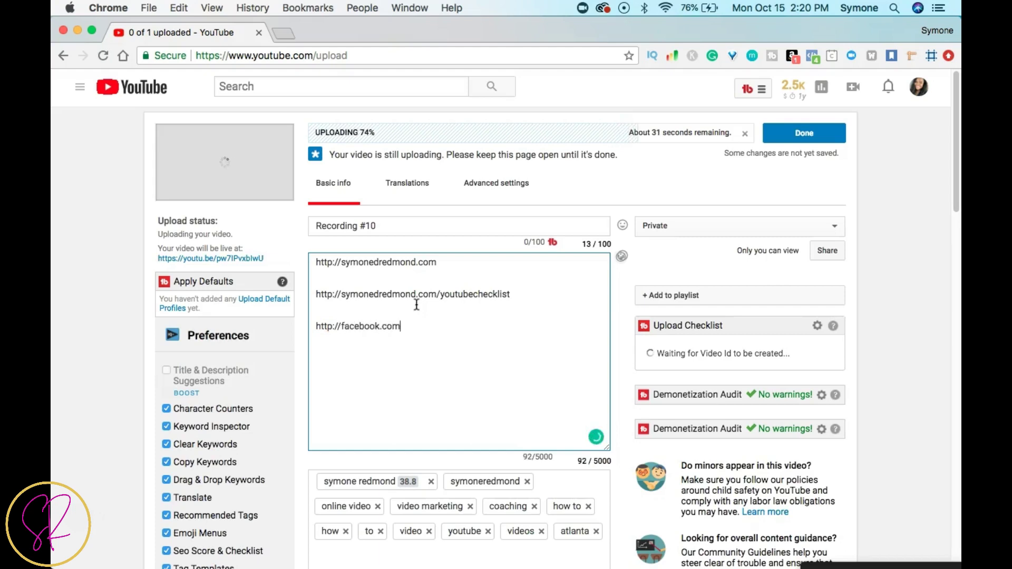
pyautogui.write('/symoneredmondonline')
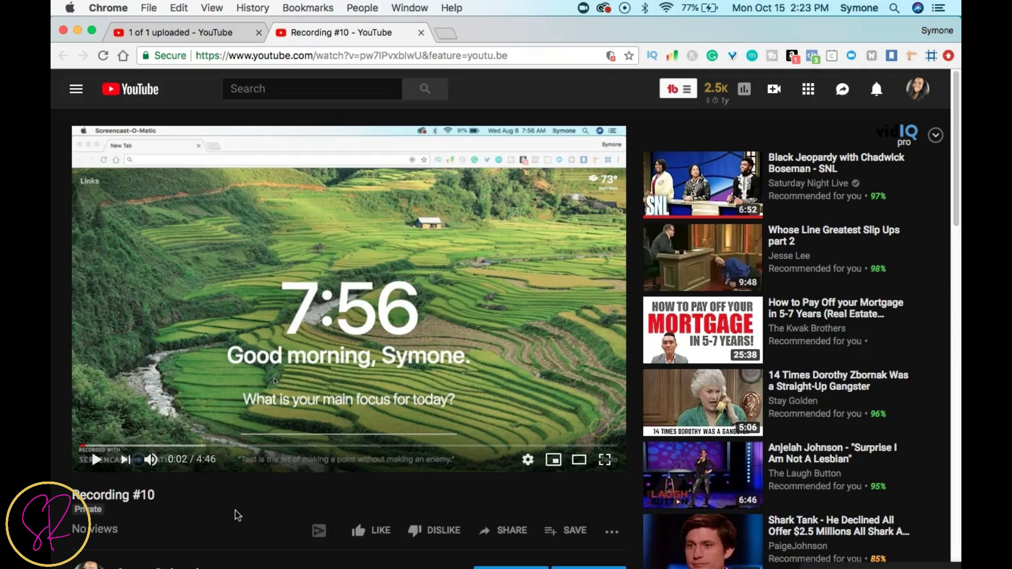
# Expand the description with SHOW MORE to test the links, then return to the Recording #10 tab
pyautogui.scroll(-5, 236, 515)
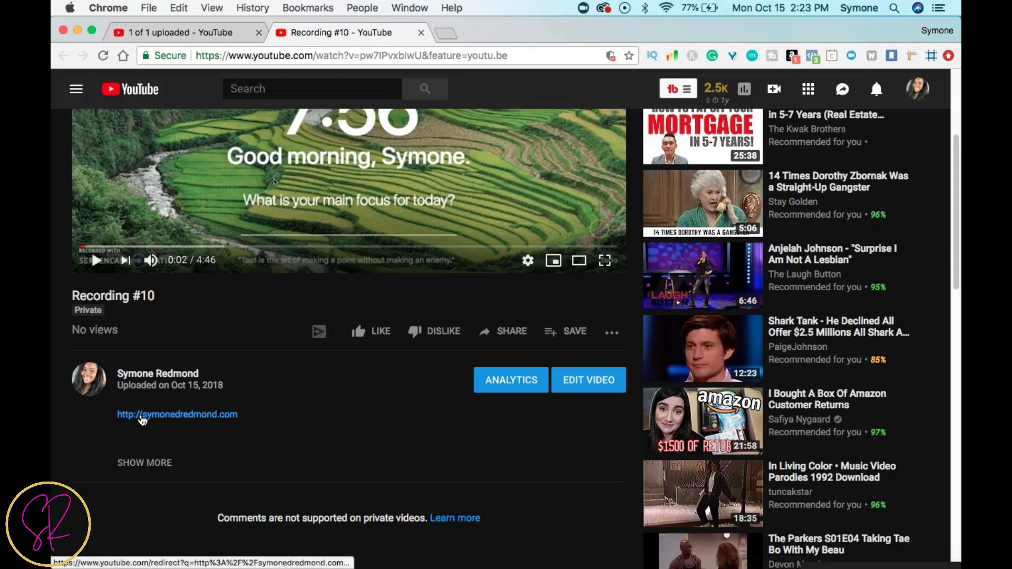
pyautogui.click(152, 464)
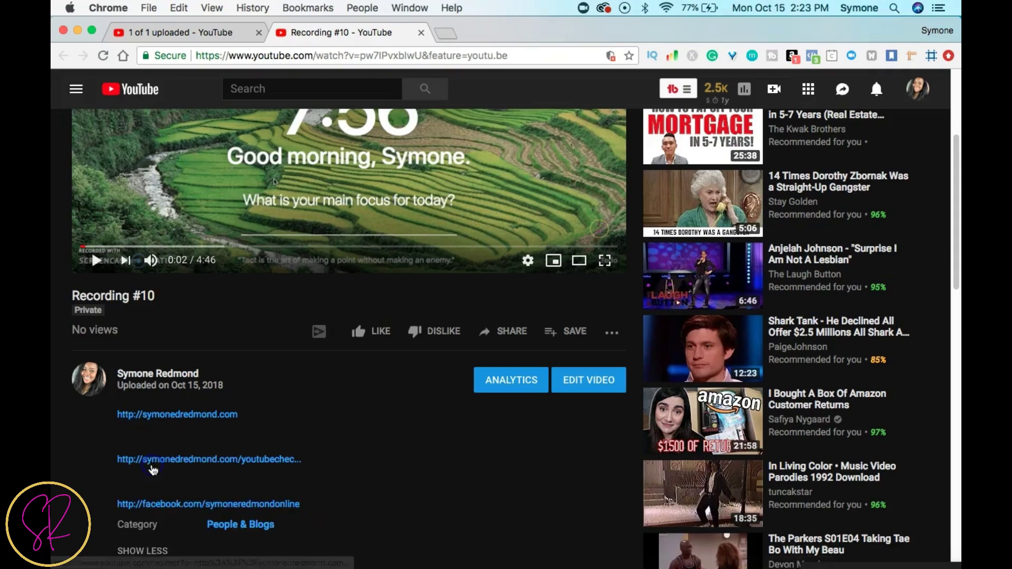
pyautogui.scroll(-3, 199, 331)
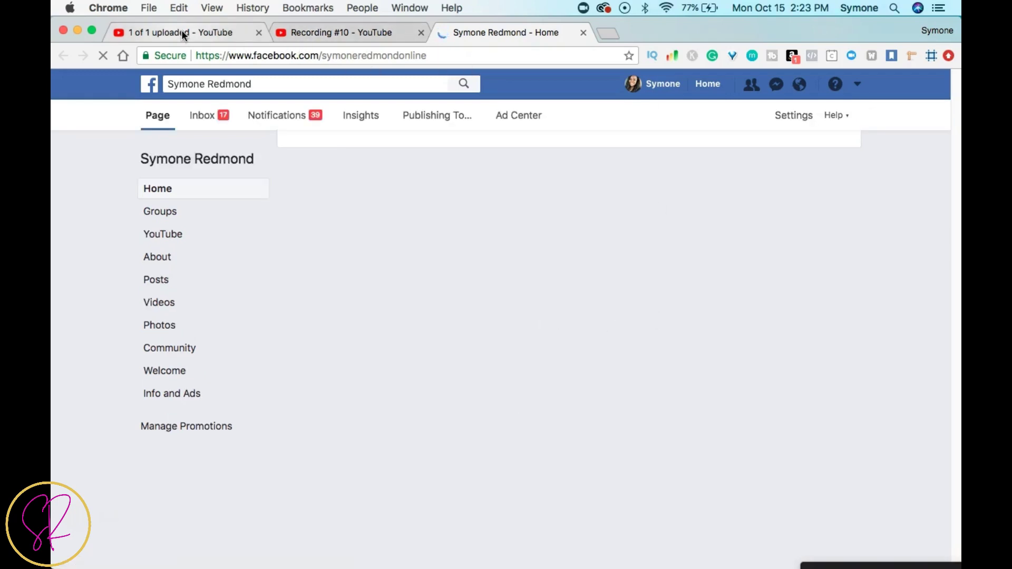
pyautogui.click(324, 33)
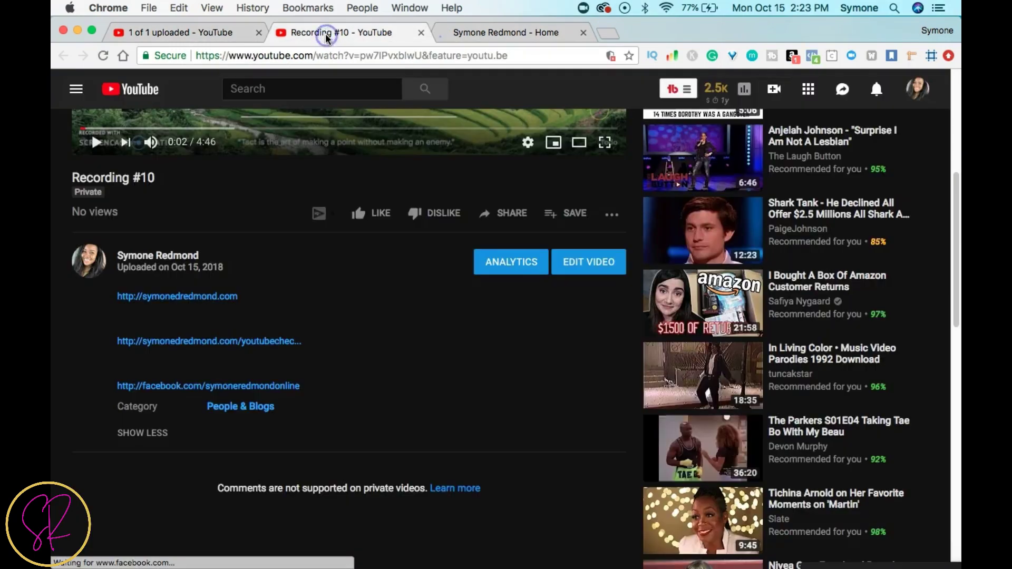